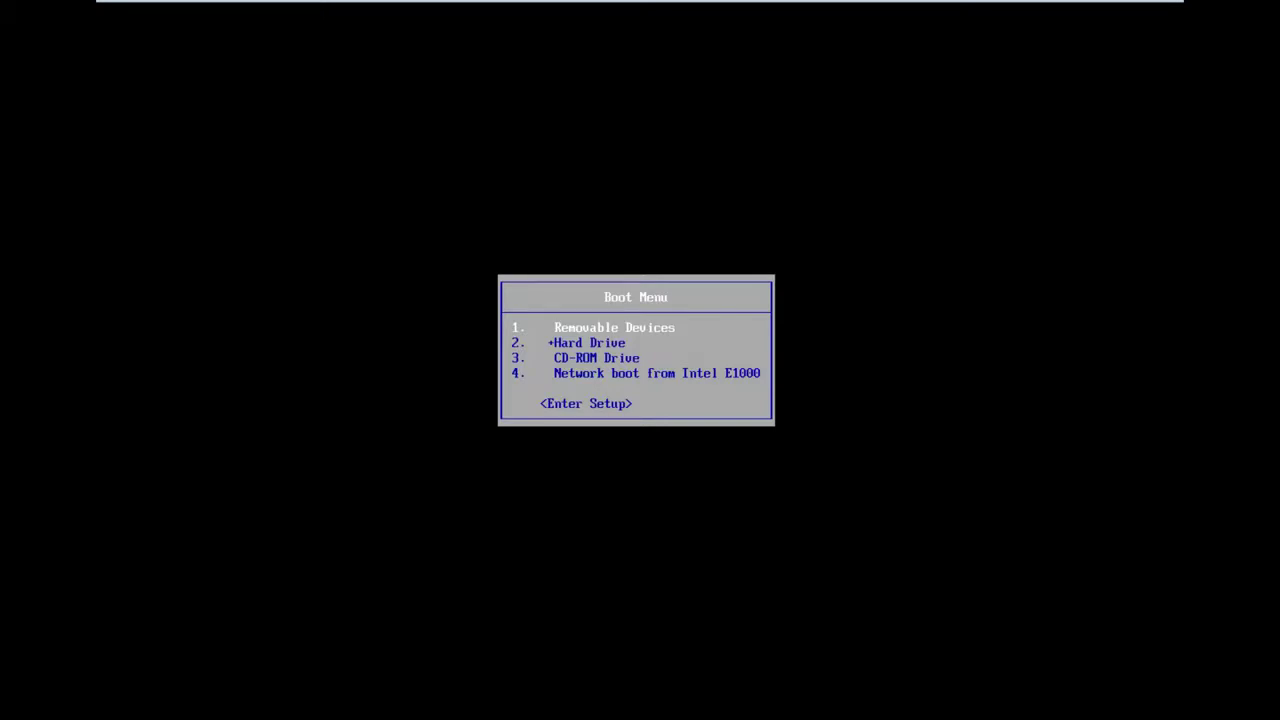
Boot the computer from the CD-ROM drive to load the Windows installation disc
key(Down)
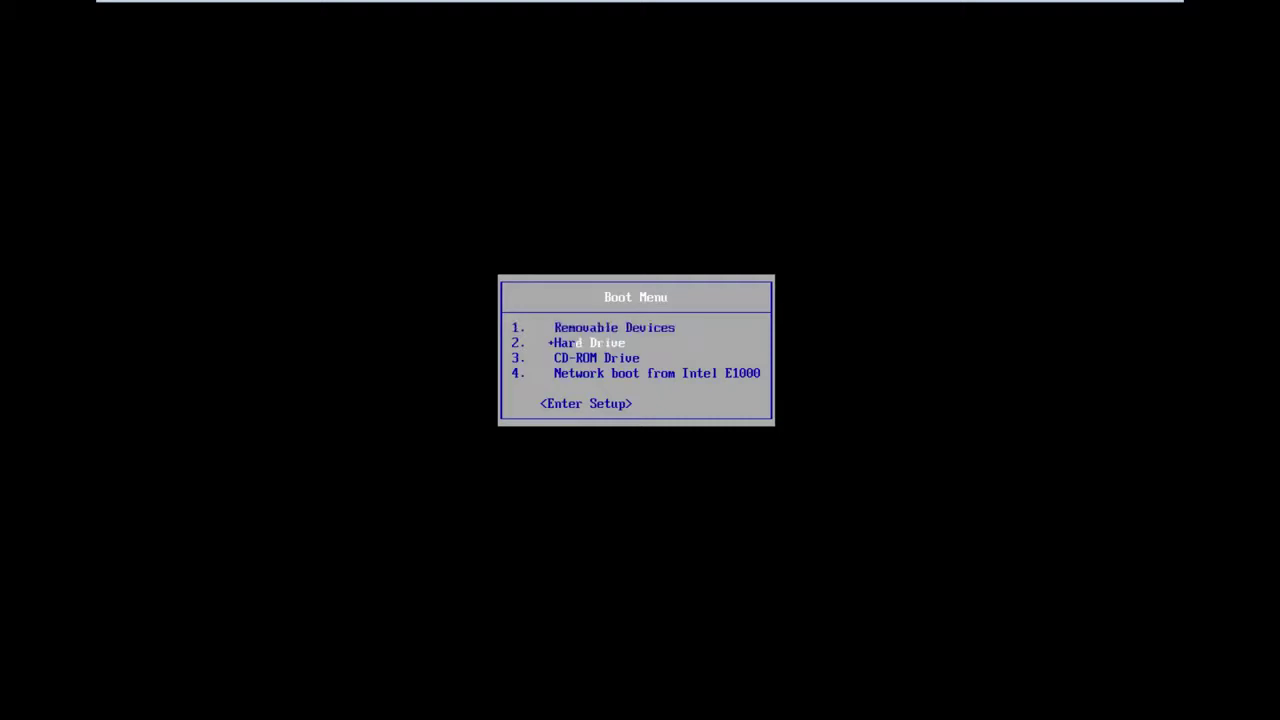
key(Down)
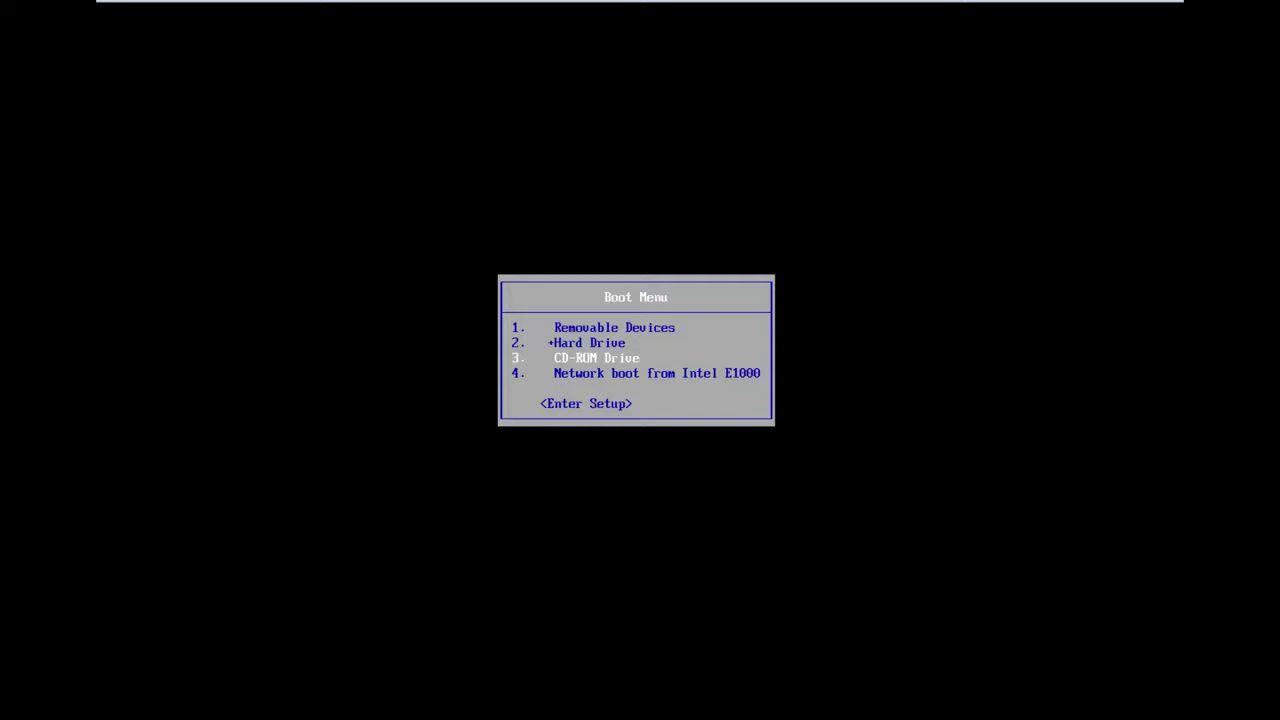
key(Return)
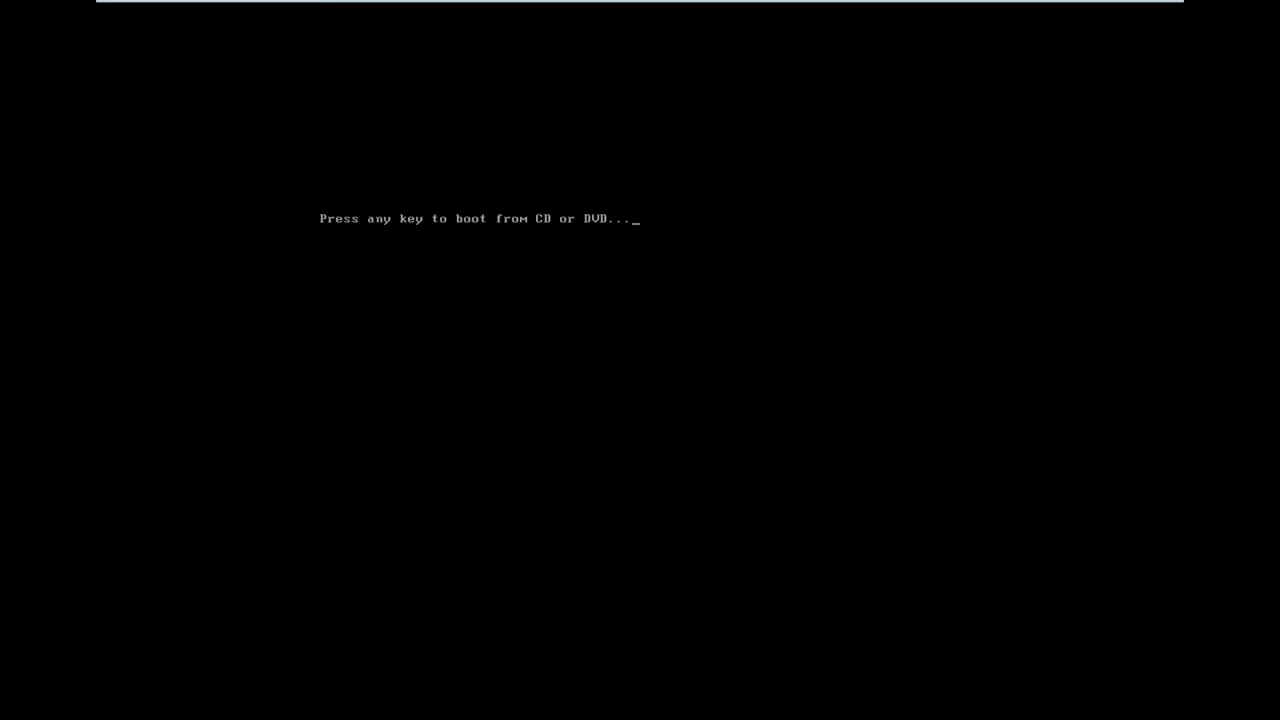
key(Return)
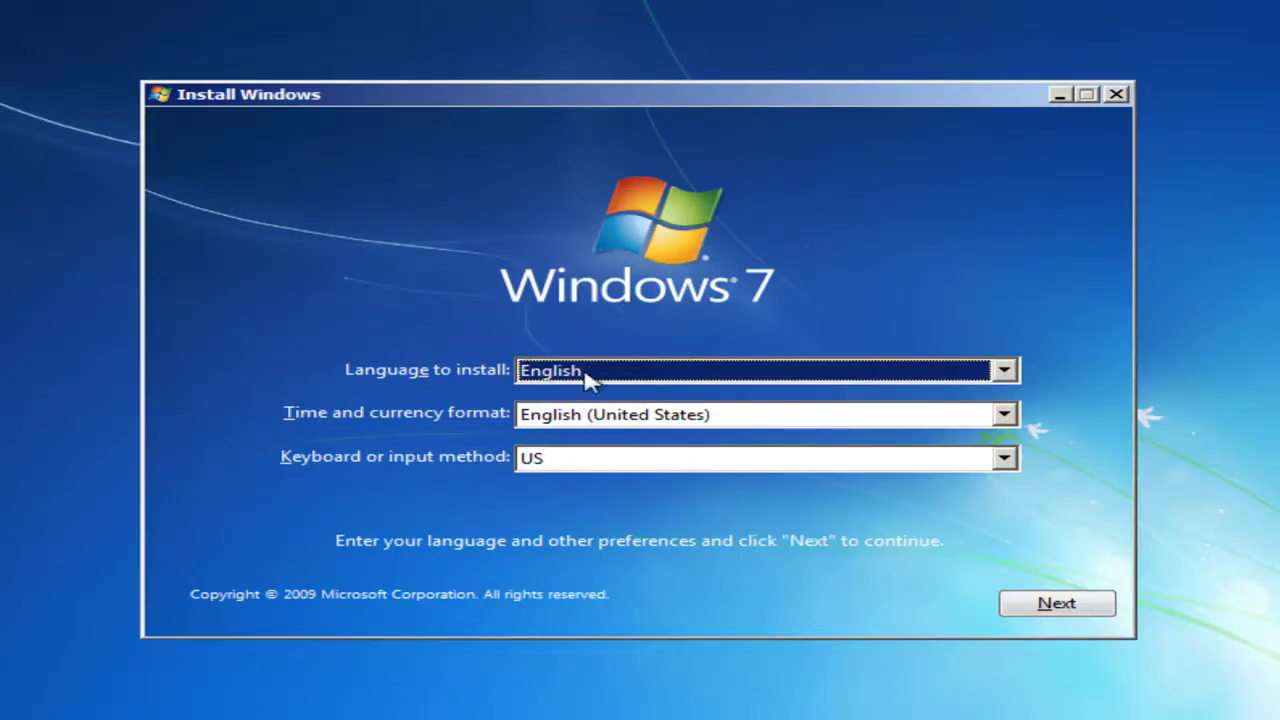
Look through the available choices for the install language, time and currency format, and keyboard or input method
click(574, 420)
click(575, 421)
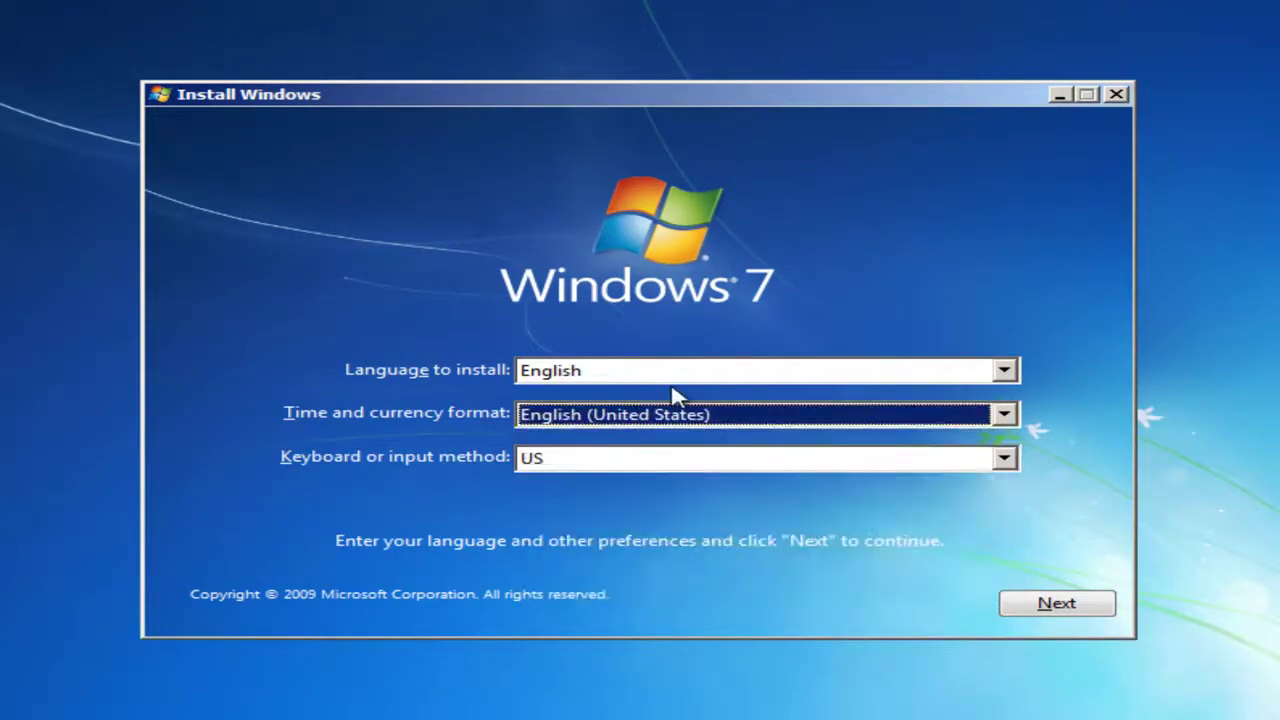
click(980, 375)
click(940, 396)
click(878, 418)
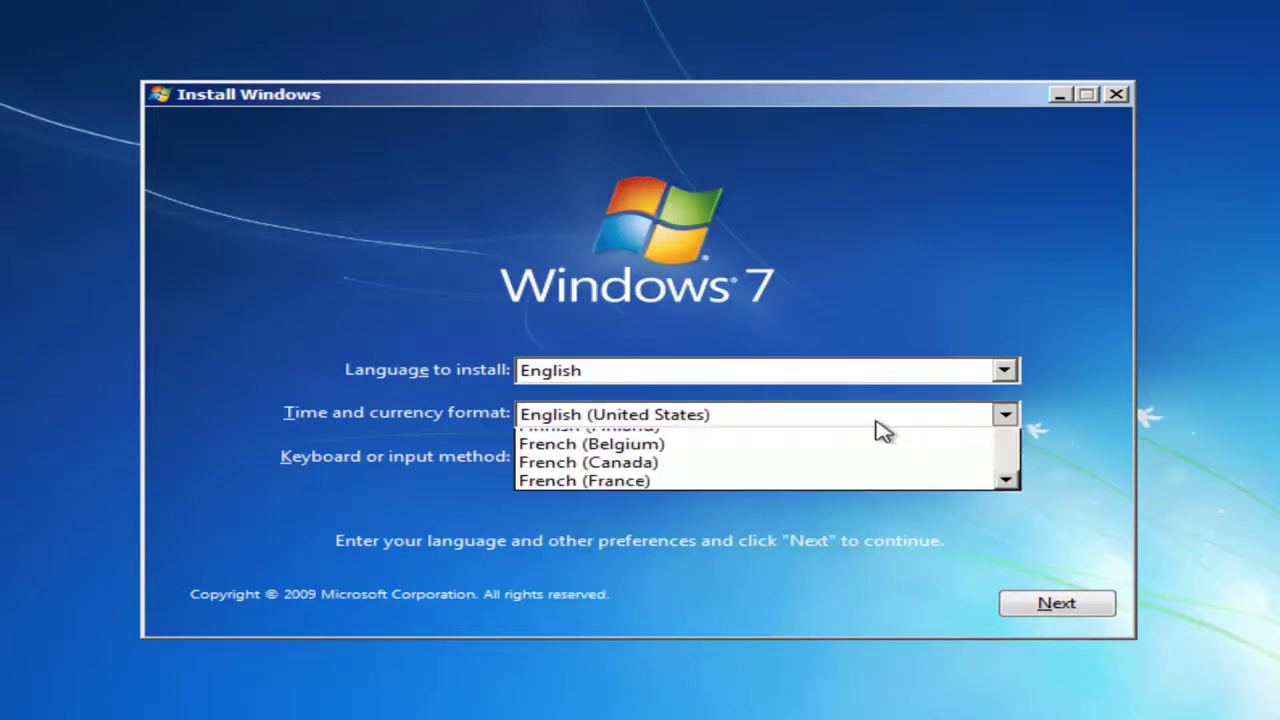
click(878, 420)
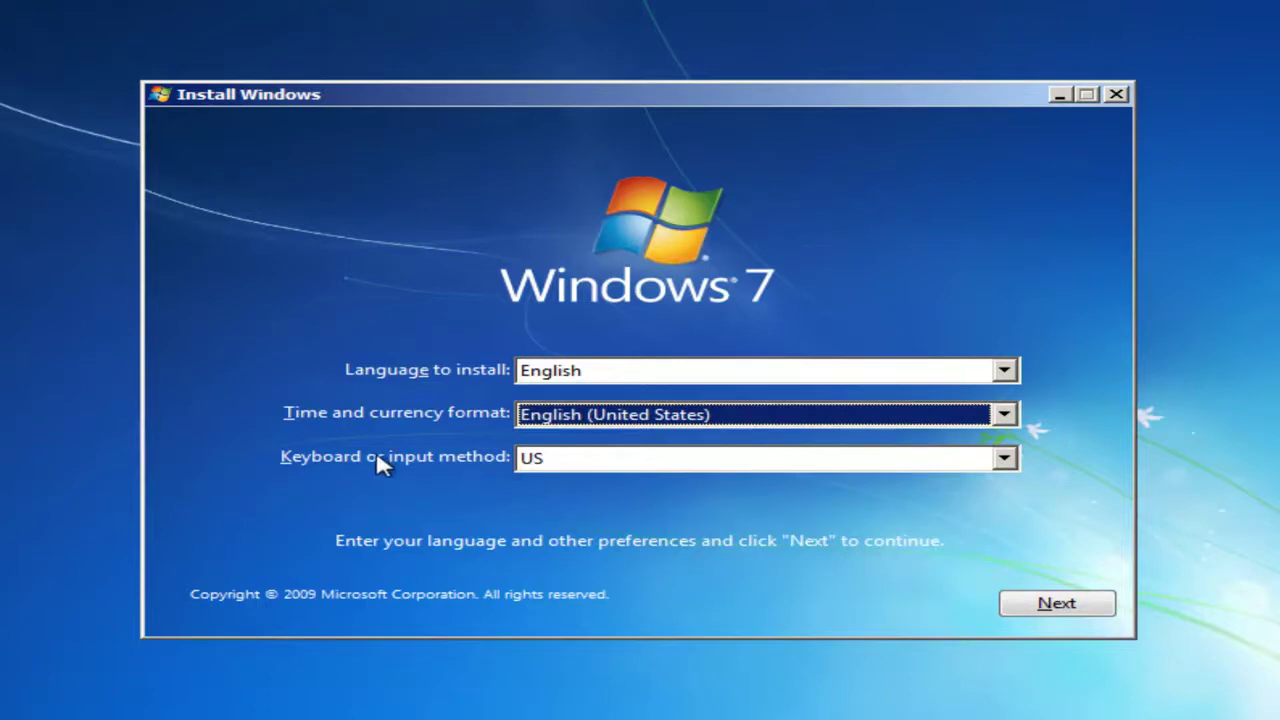
click(565, 463)
scroll(650, 525, down, 1)
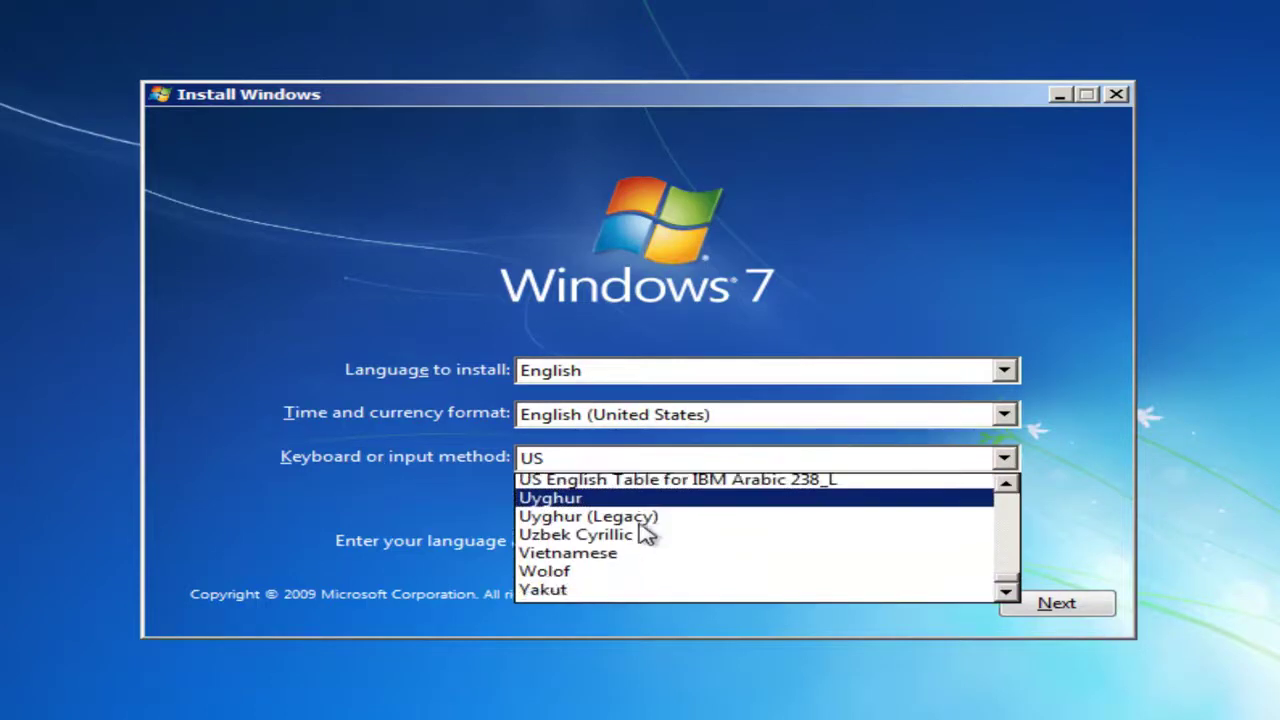
scroll(560, 514, up, 10)
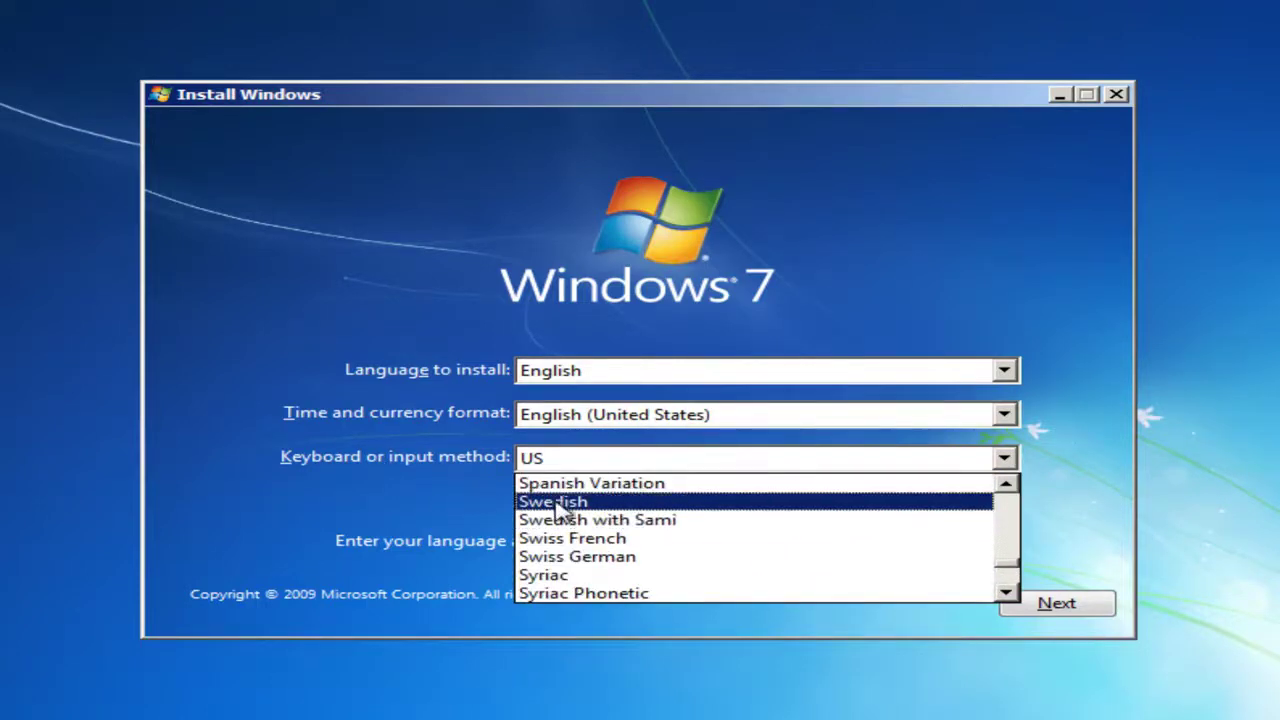
scroll(470, 500, up, 7)
click(447, 495)
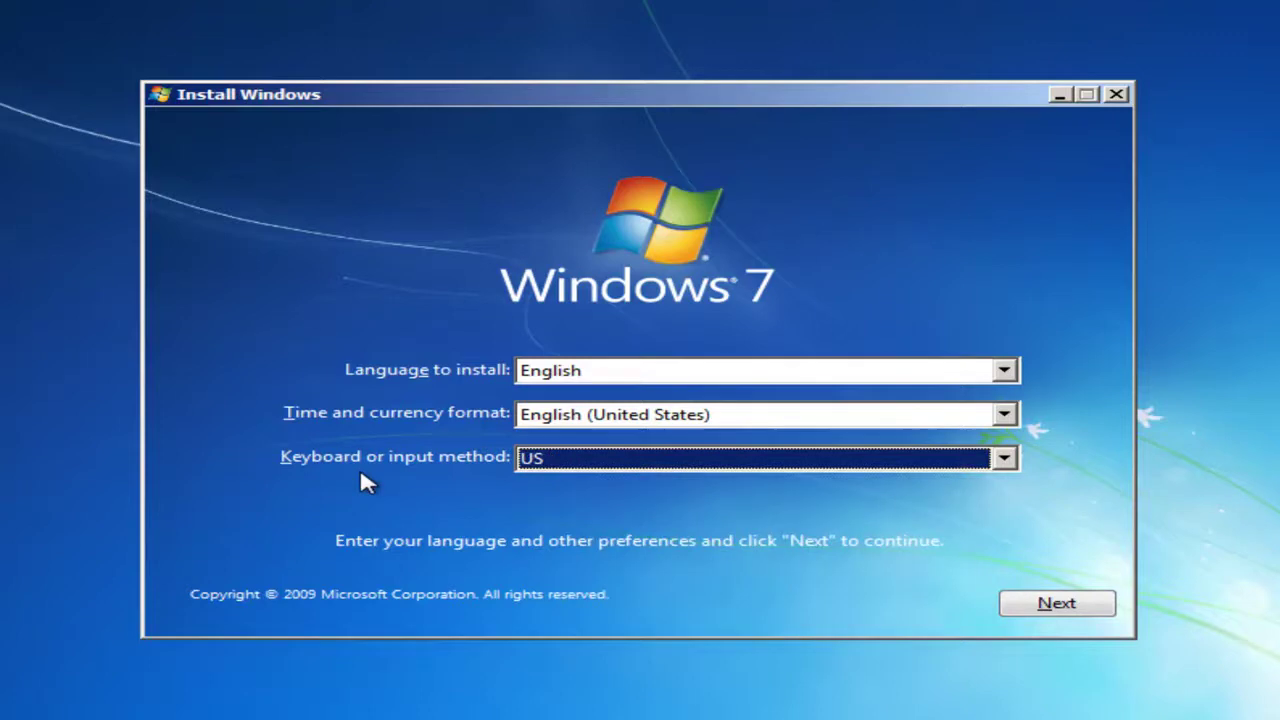
Start the Windows 7 installation with the preset English and US settings and accept the license terms
click(1035, 610)
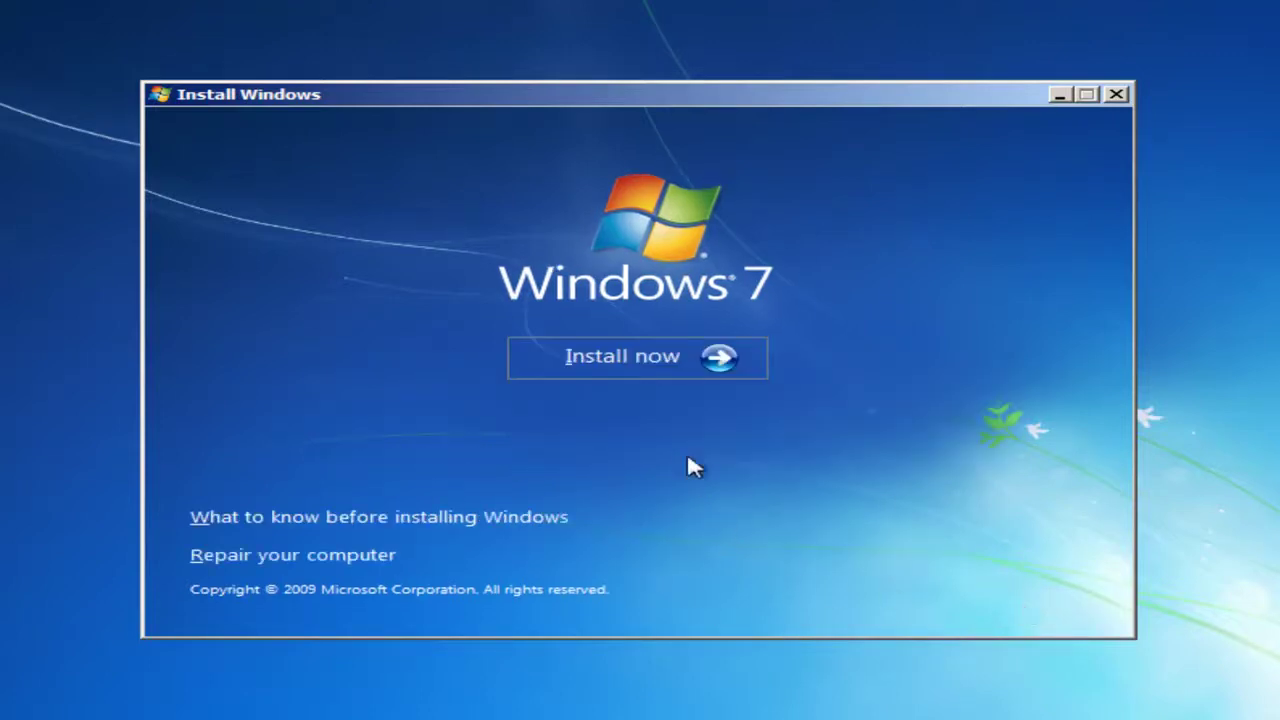
click(600, 360)
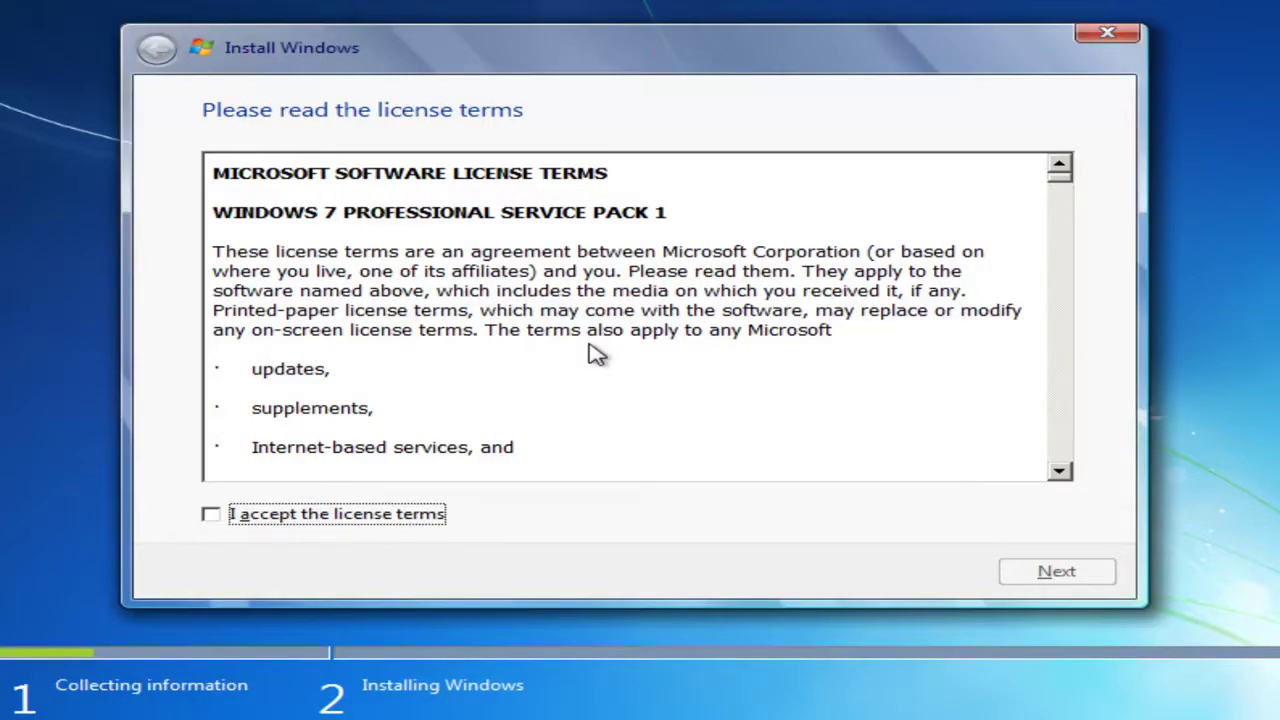
click(211, 515)
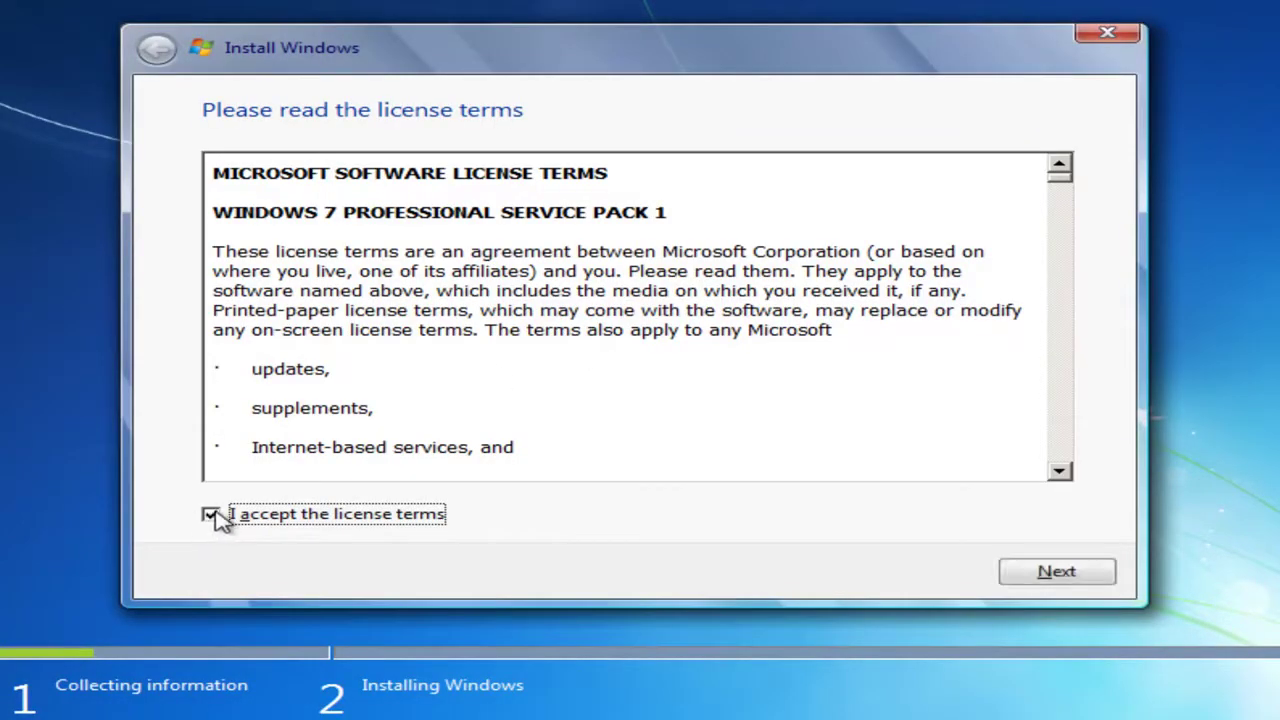
click(1036, 580)
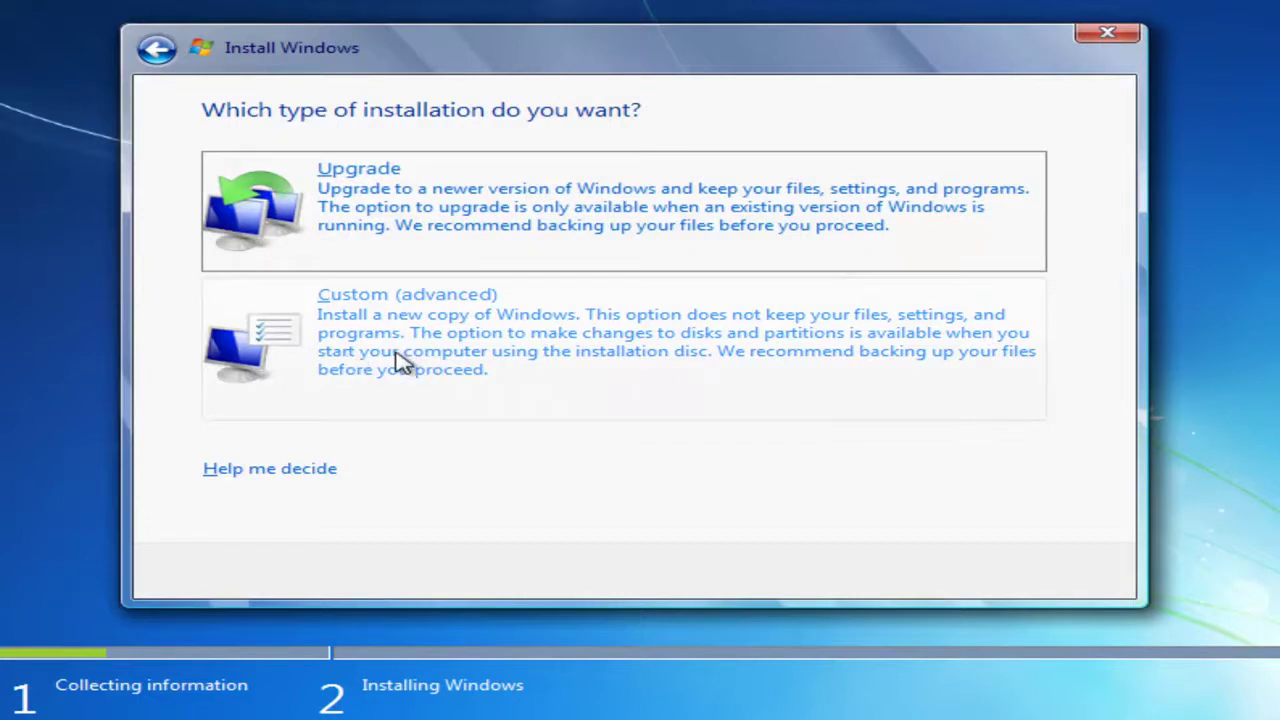
Choose a Custom (advanced) installation onto Disk 0 Partition 1 and agree to move previous Windows files to Windows.old
click(395, 318)
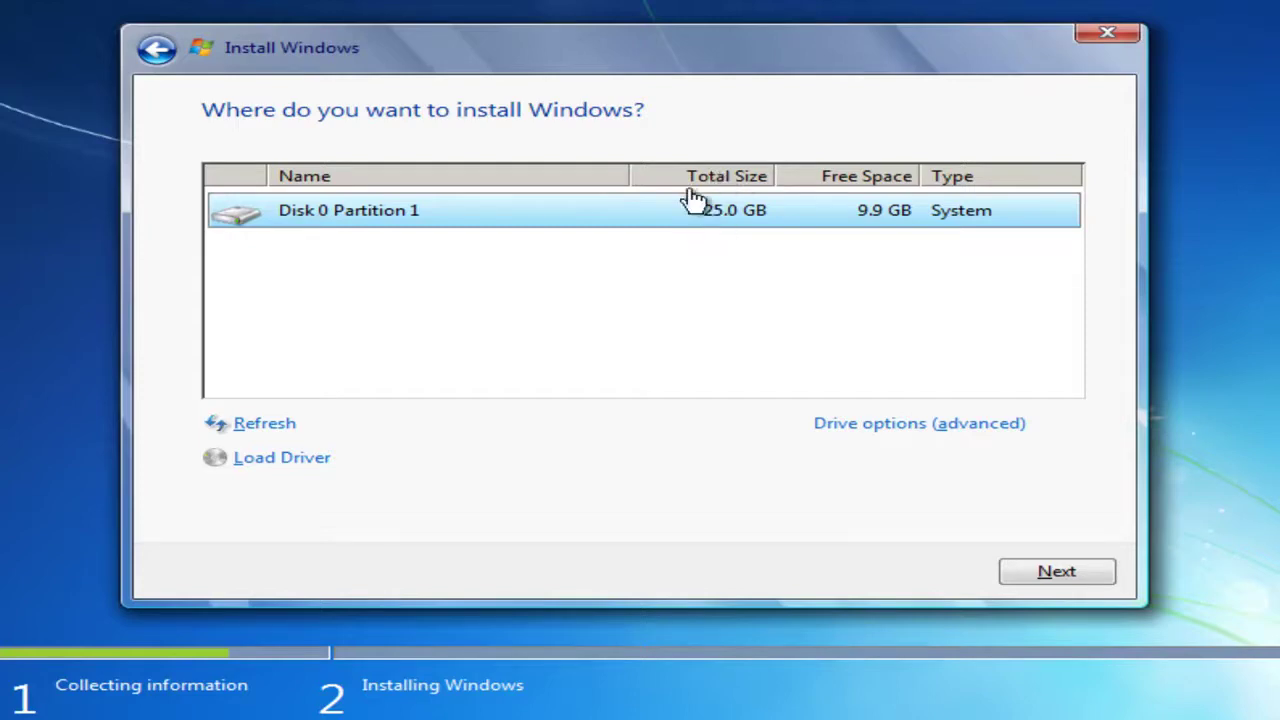
click(1030, 572)
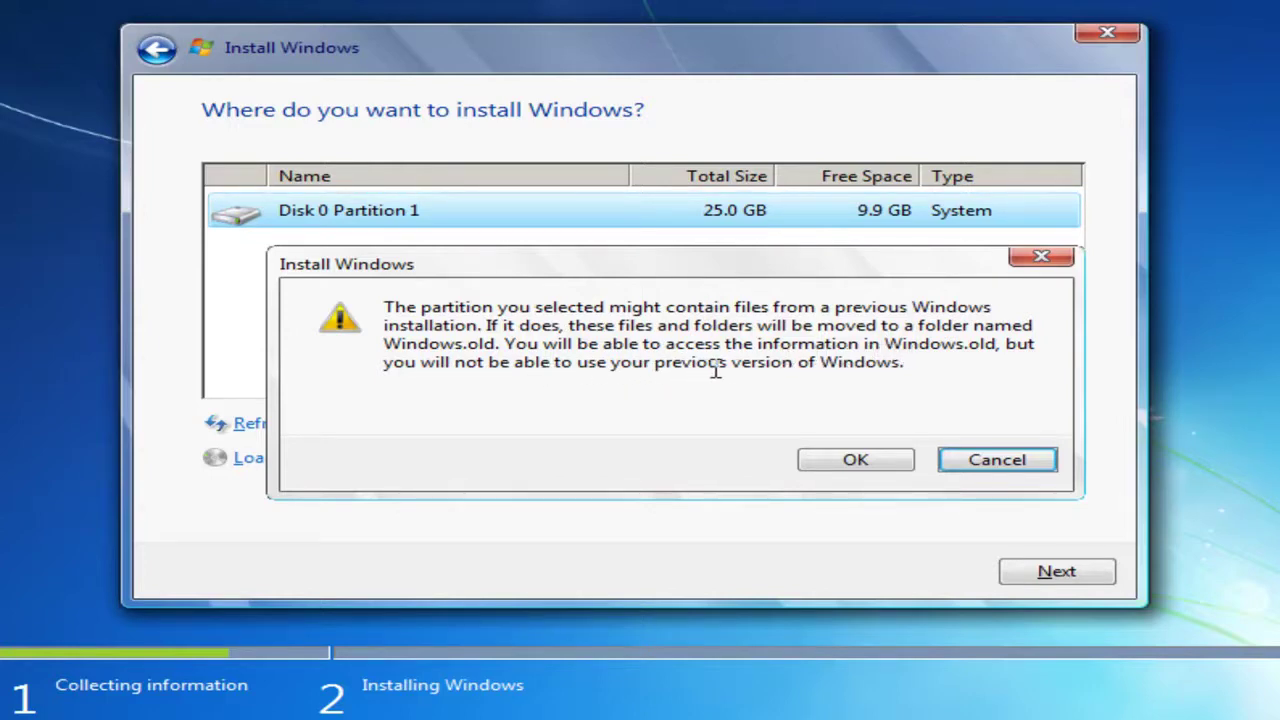
click(812, 463)
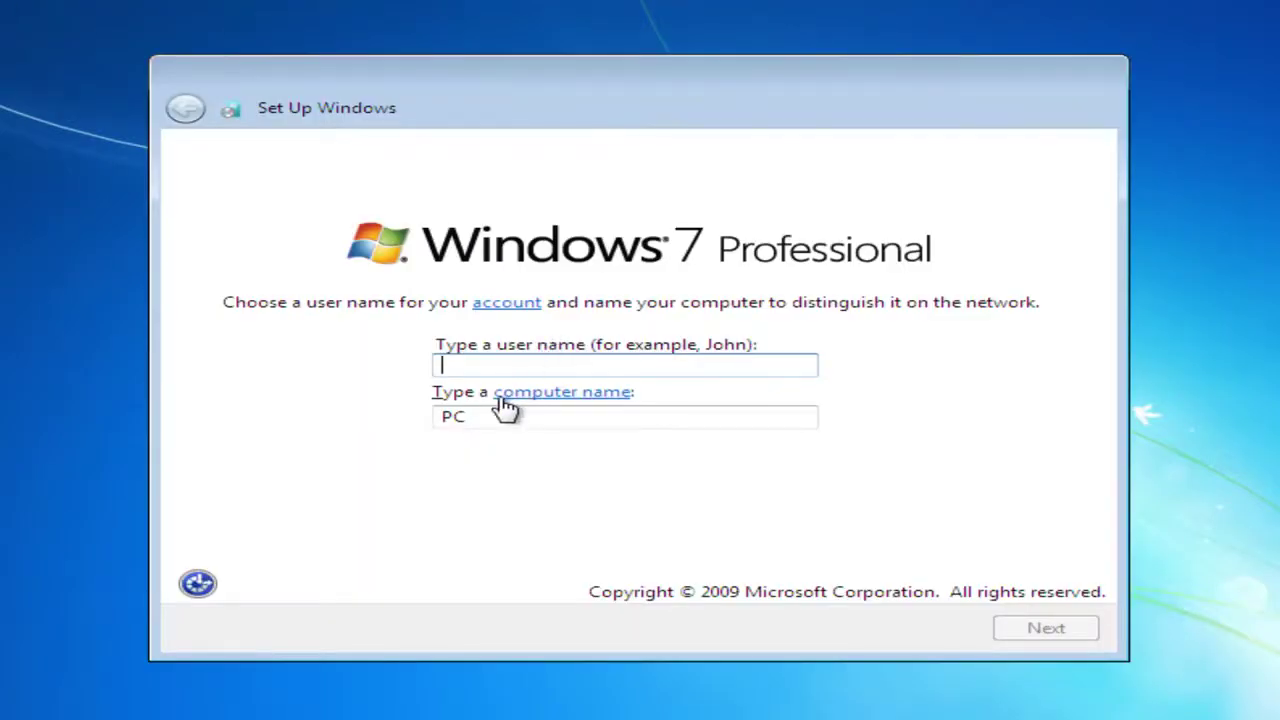
Create the user account named Computer with the suggested computer name and leave its password blank
text(Computer)
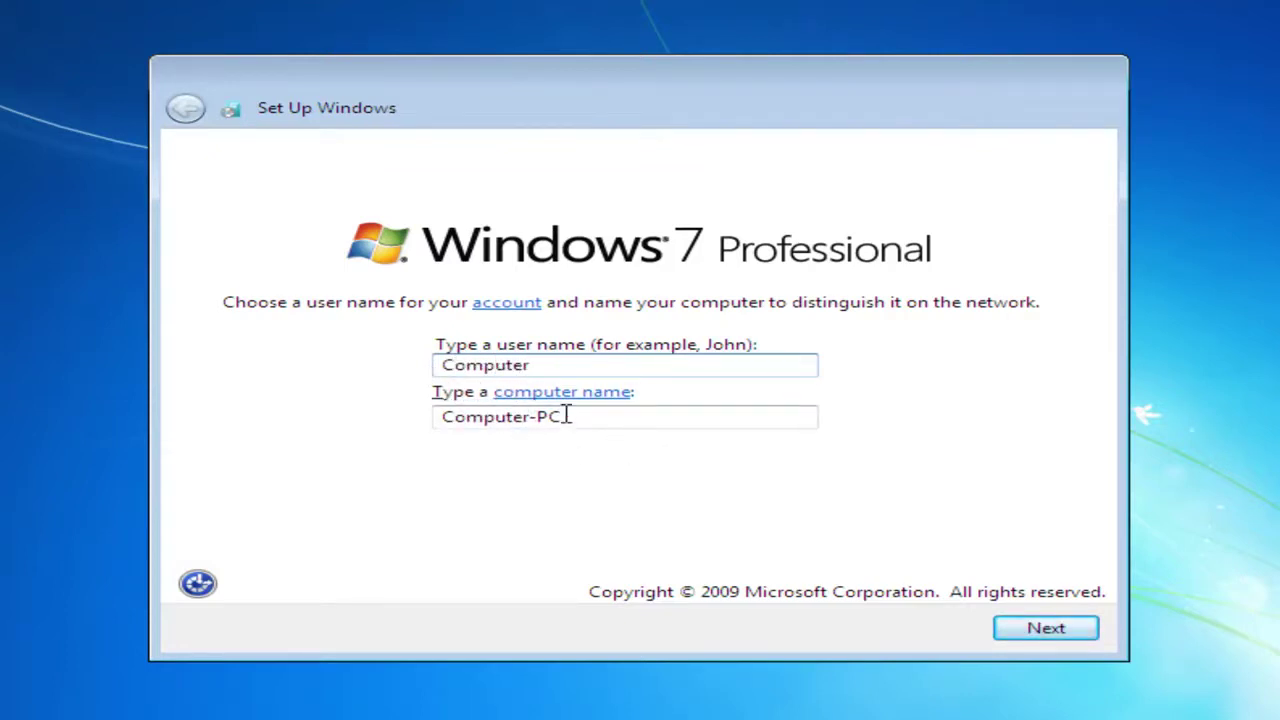
click(1048, 638)
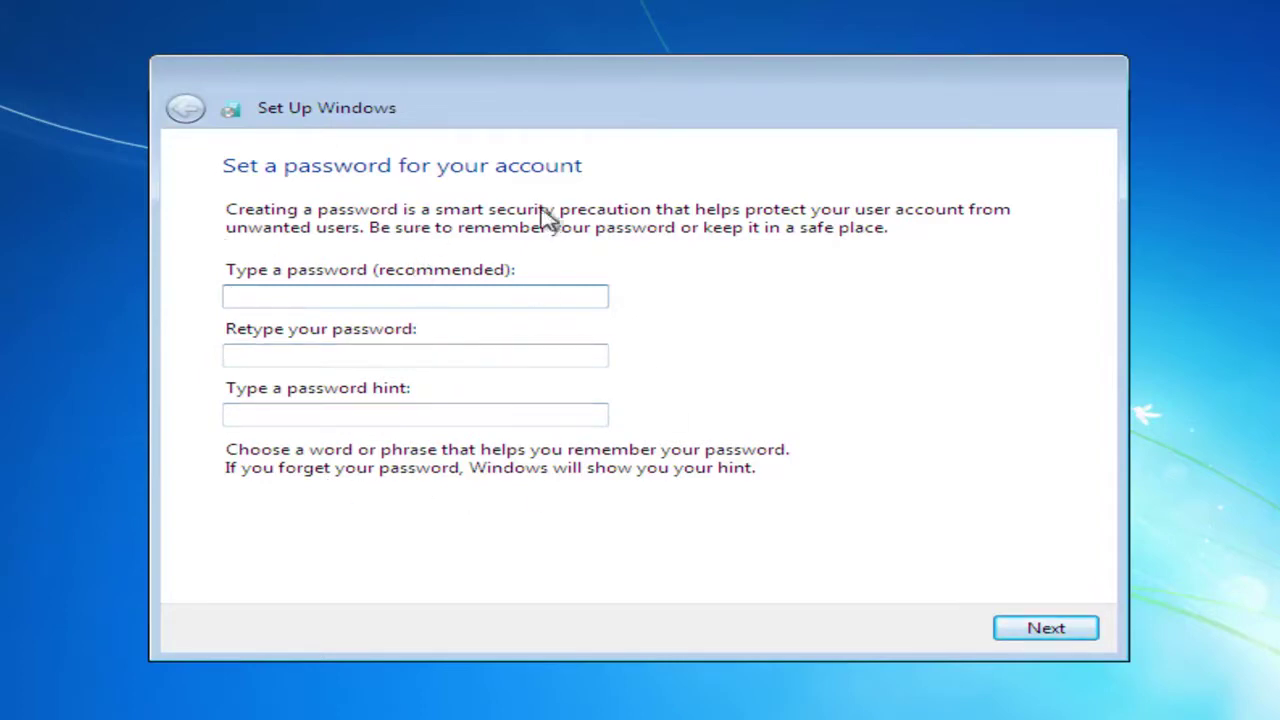
click(1034, 636)
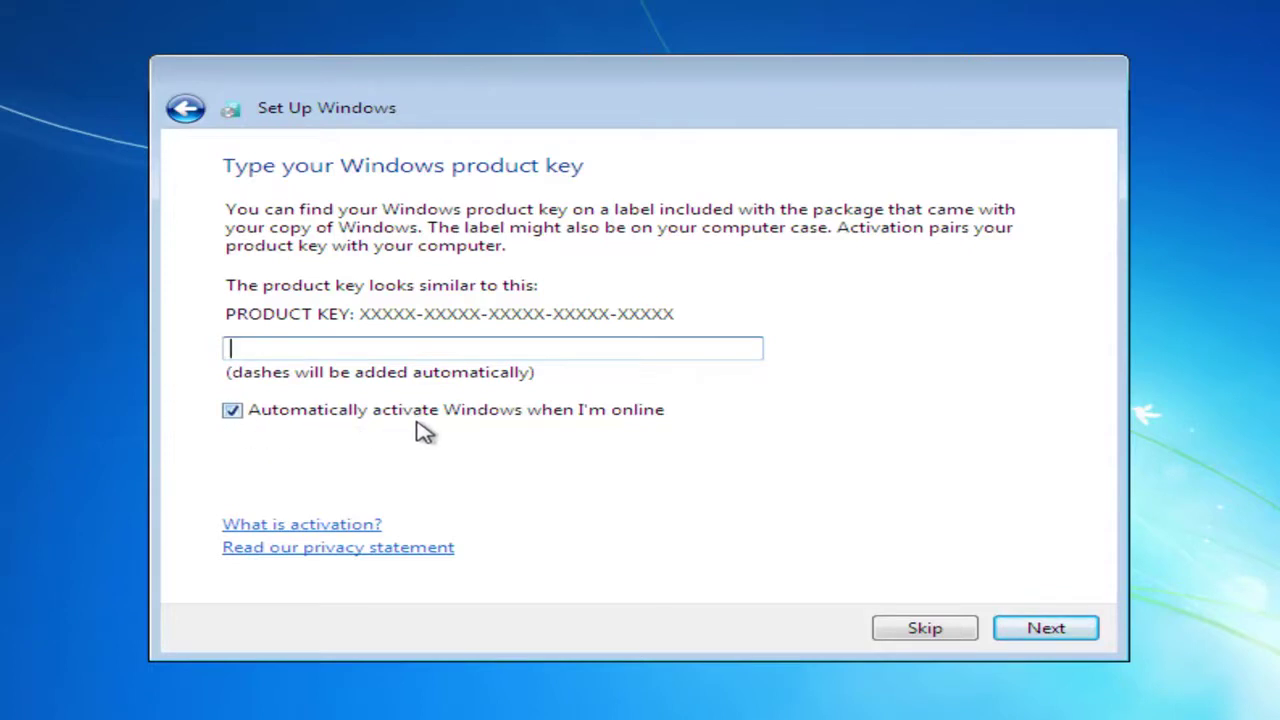
Turn off automatic activation of Windows when online and skip entering the product key
click(252, 416)
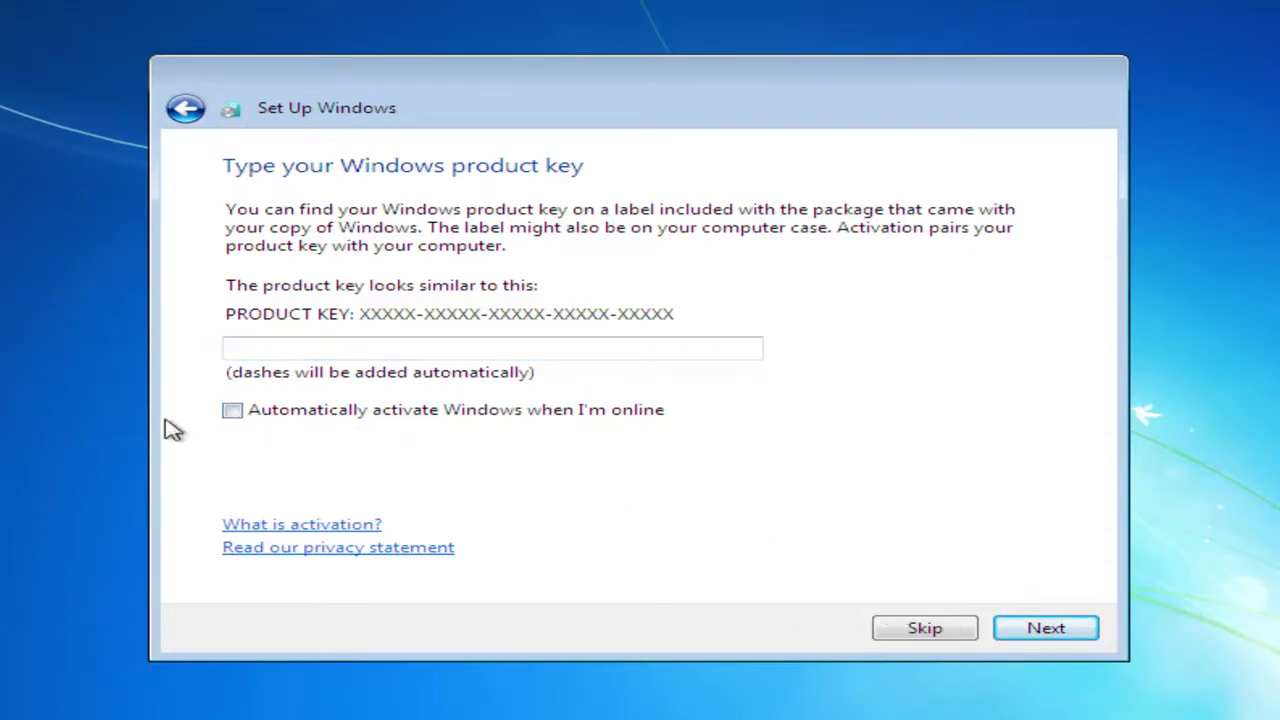
click(889, 627)
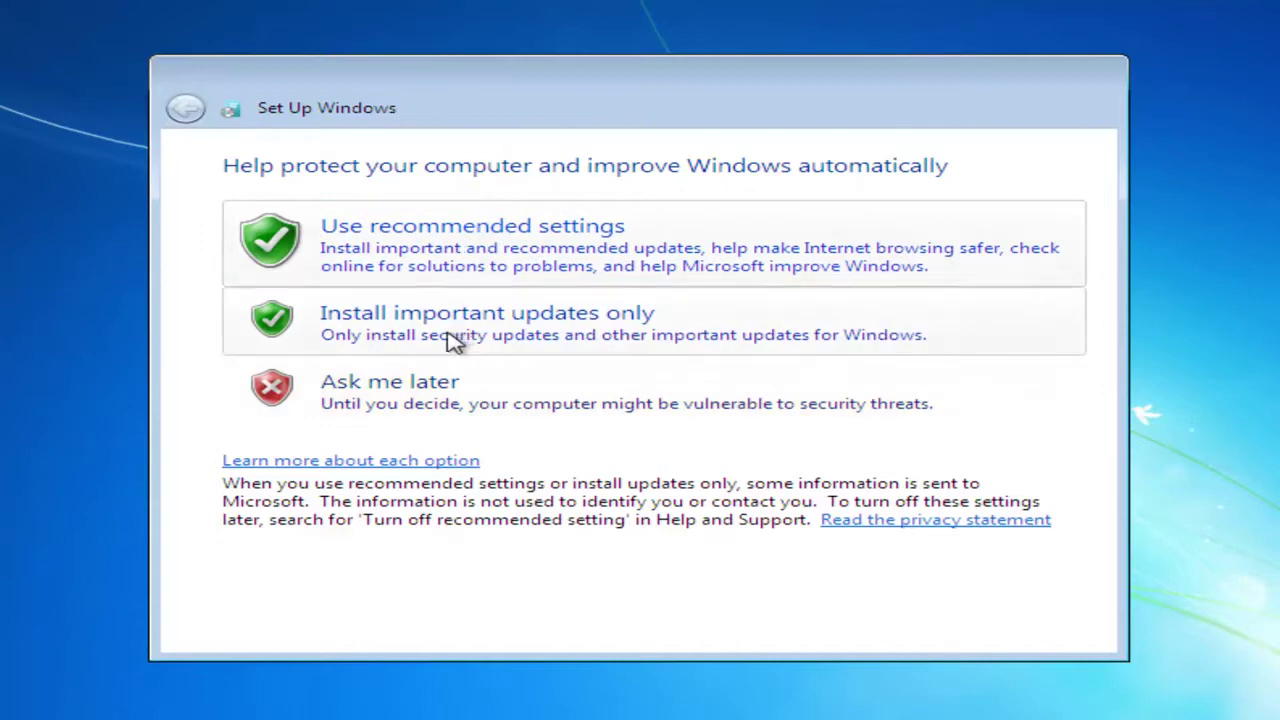
Use the recommended update settings, accept the preset time and date, and choose Home network as the computer's location
click(445, 246)
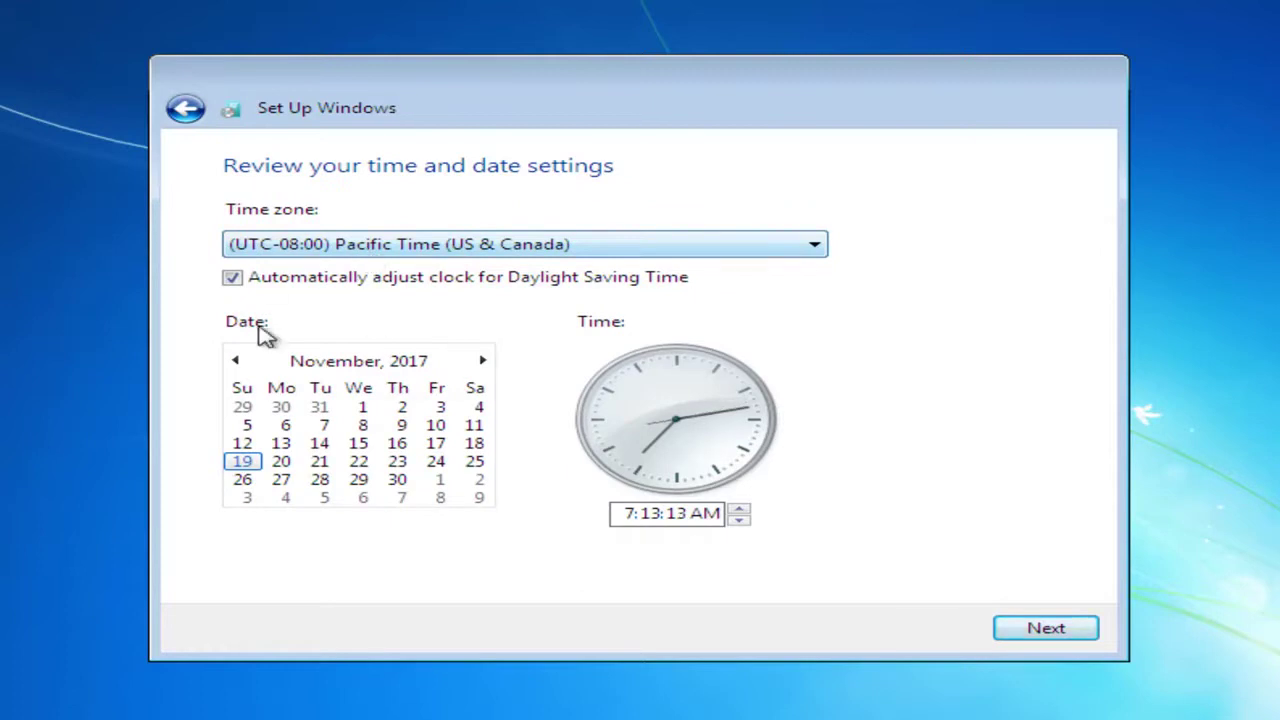
click(1045, 628)
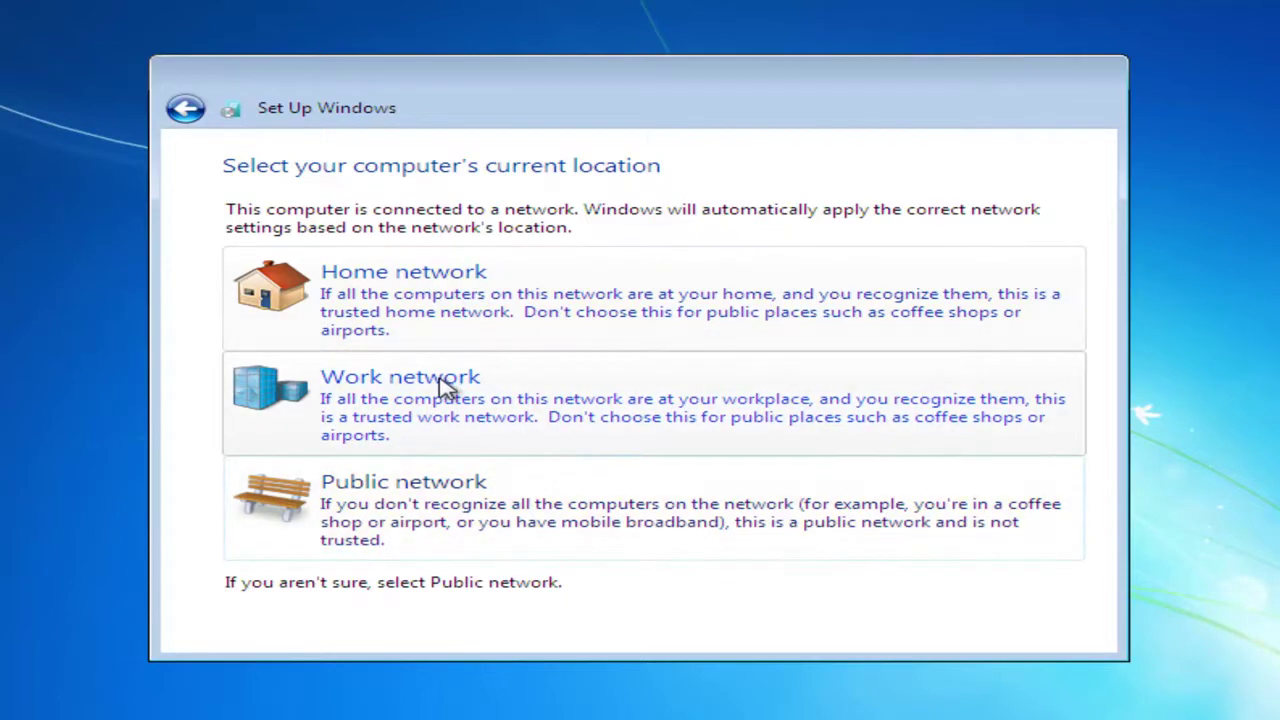
click(433, 300)
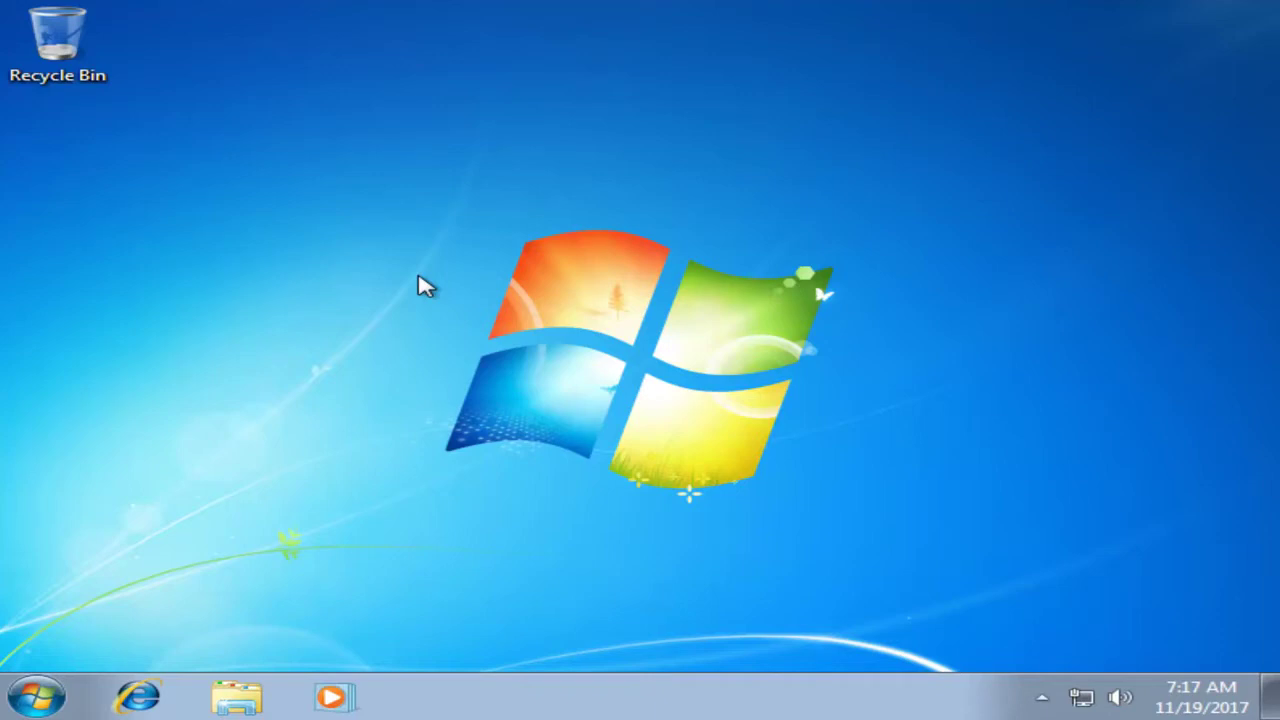
click(33, 693)
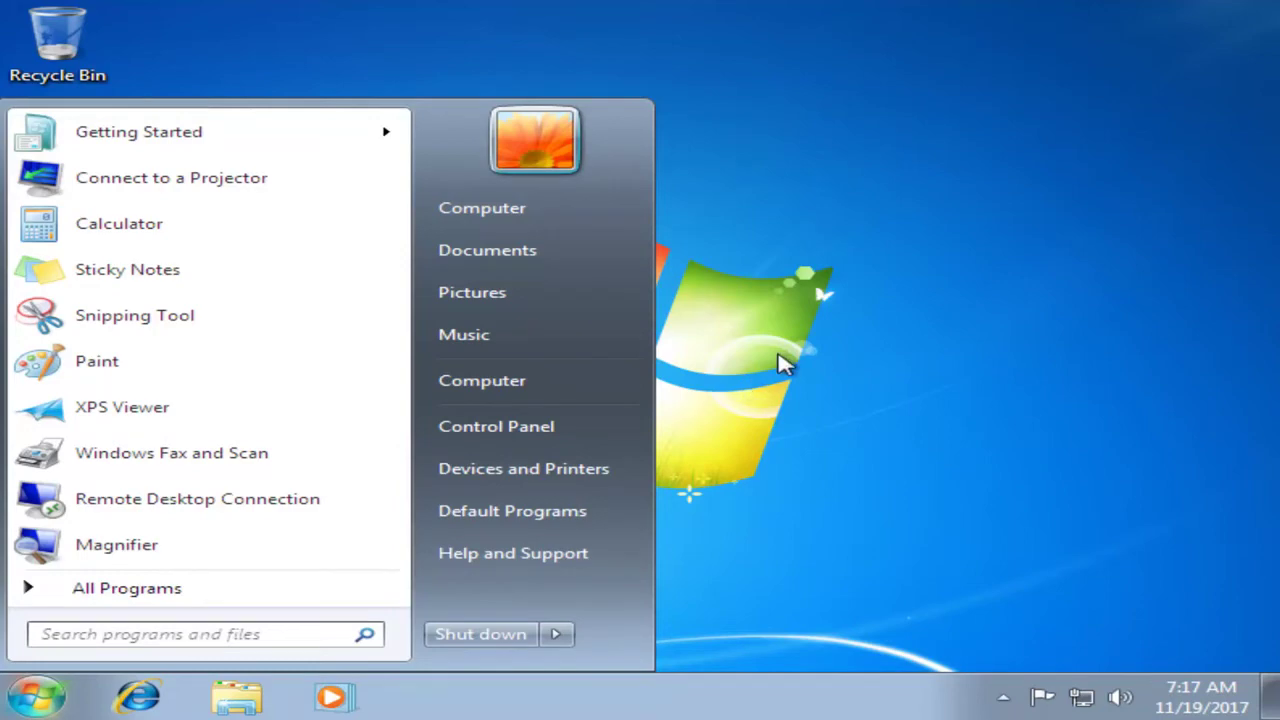
click(829, 284)
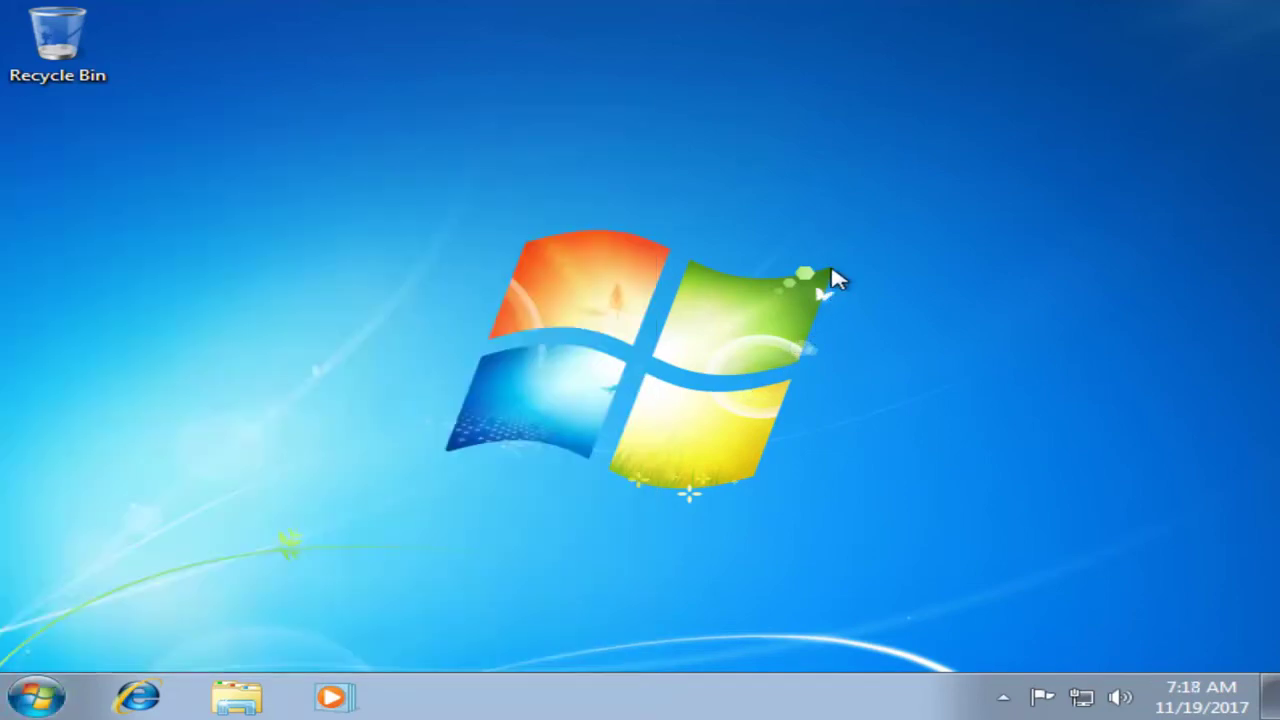